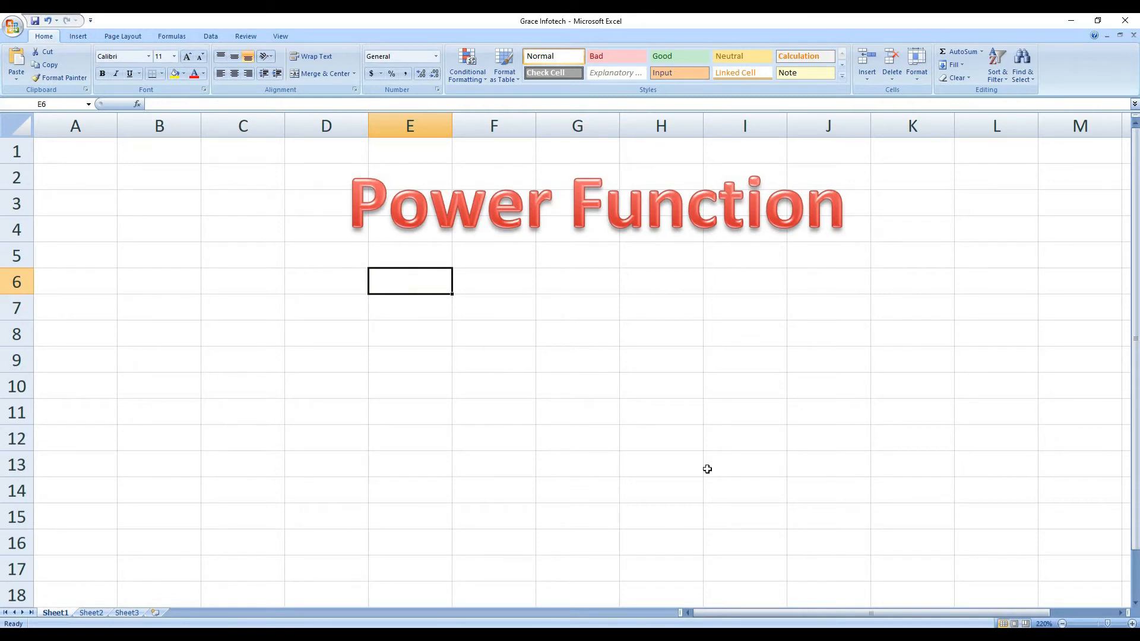
Enter the column headers Number, Power and Result in cells E6, F6 and G6
text(Number)
key(Tab)
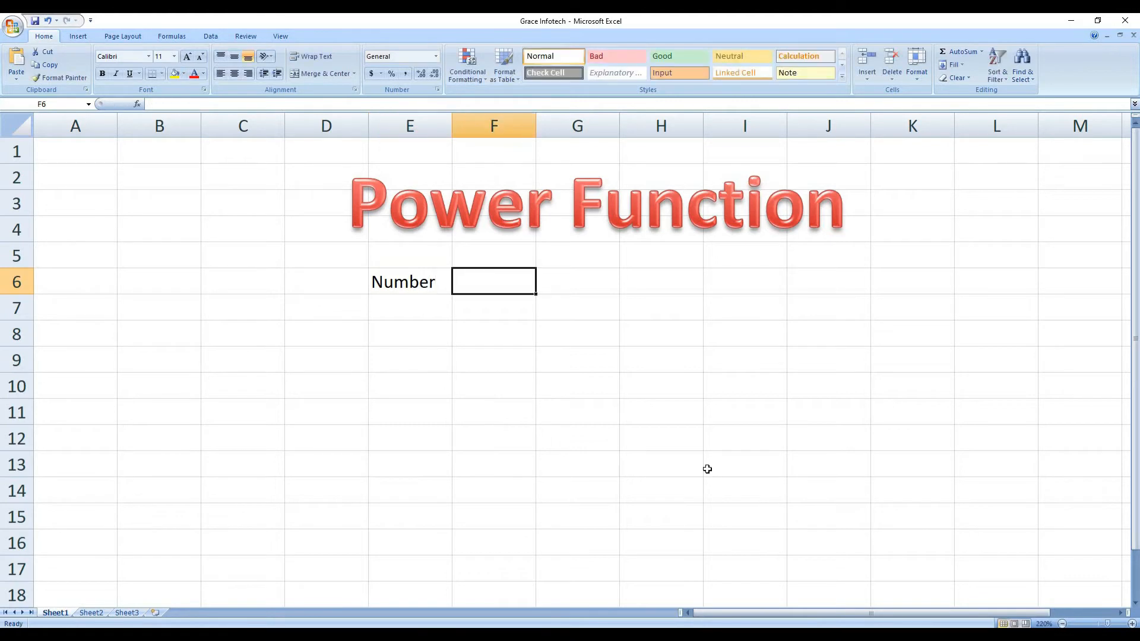
text(Pw)
key(BackSpace)
text(ower)
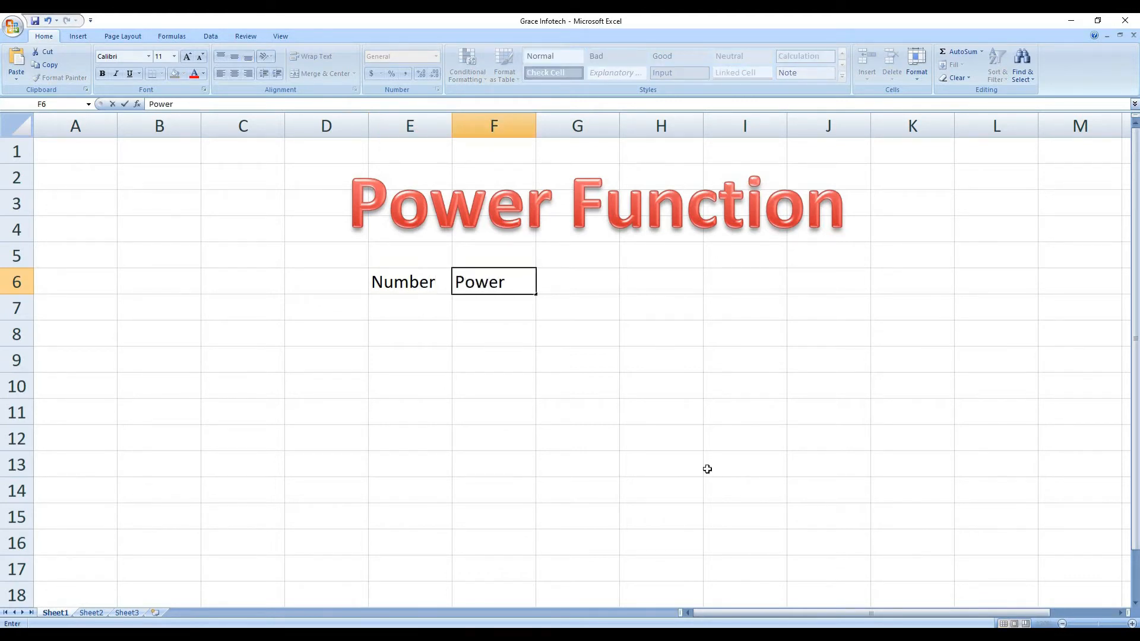
key(Return)
key(Up)
key(Left)
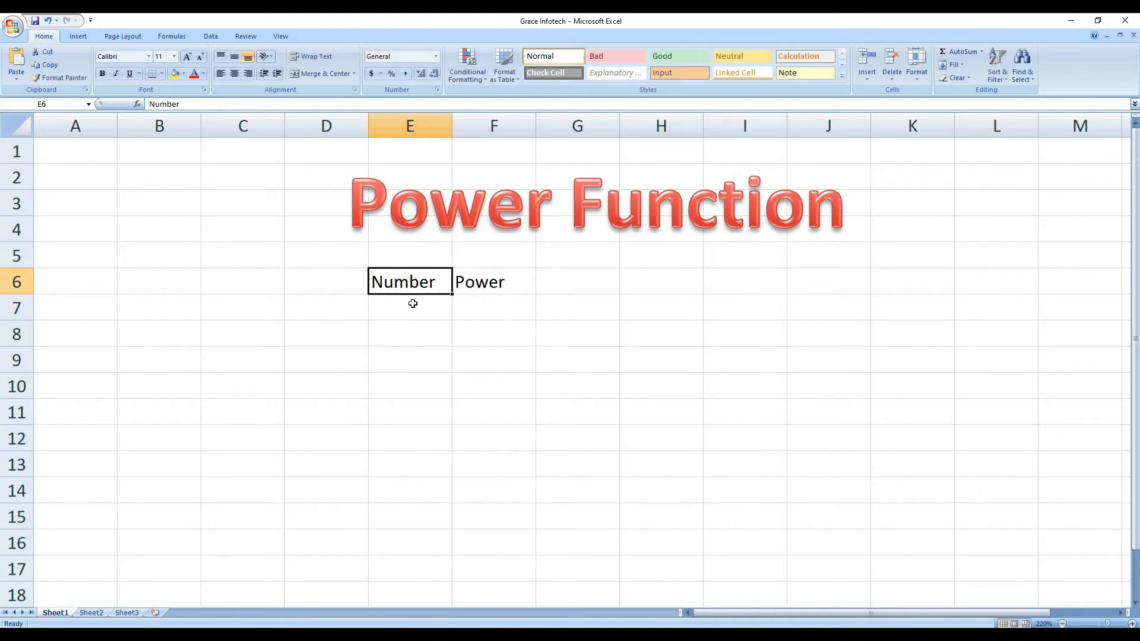
click(568, 282)
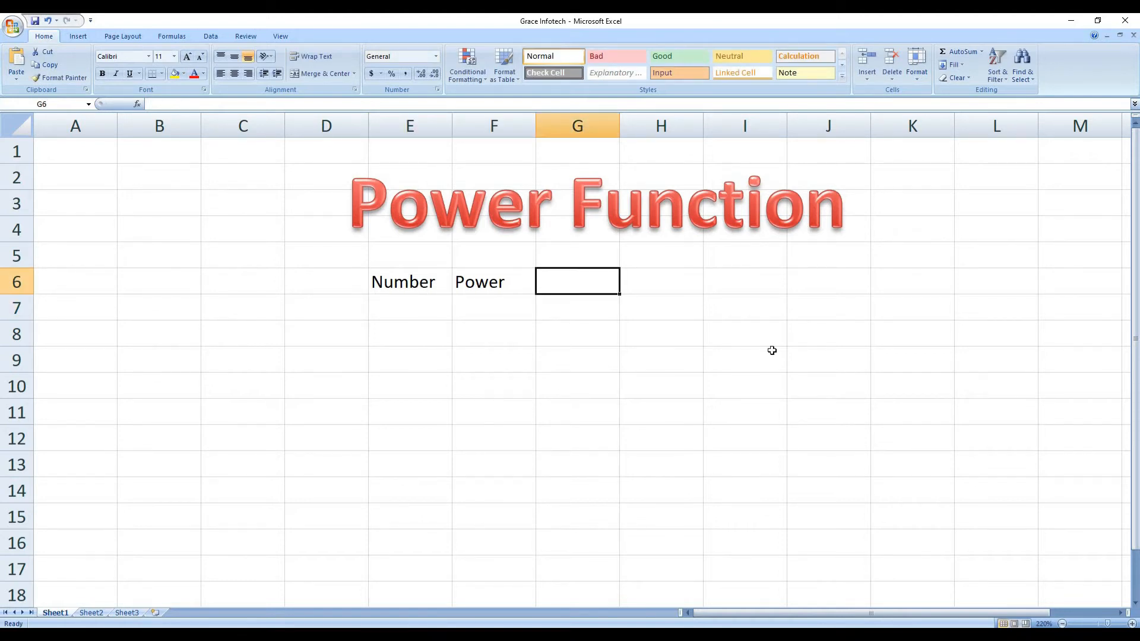
text(R)
key(BackSpace)
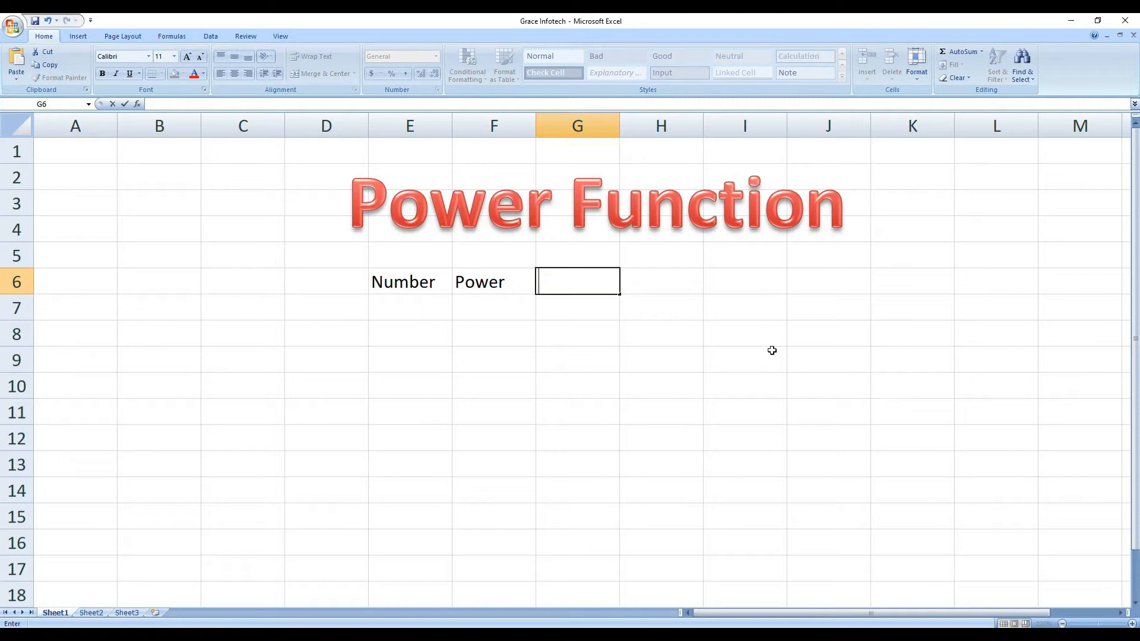
text(Result)
click(625, 360)
Format the headers in E6:G6 as bold, right-aligned white text on a dark blue fill
drag(409, 279, 546, 280)
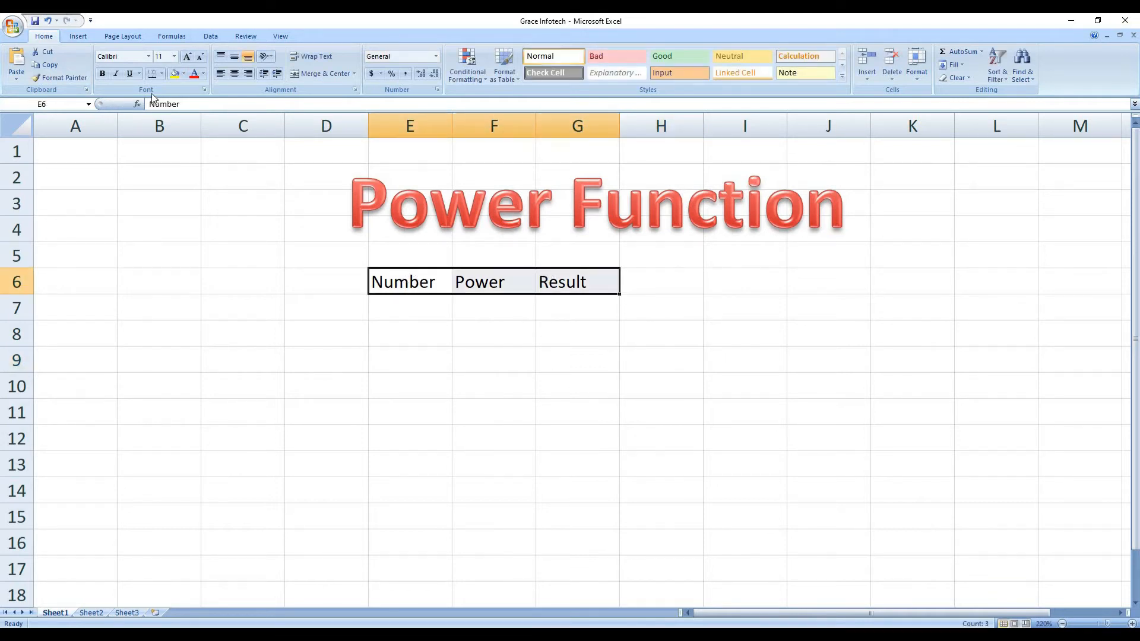
click(102, 73)
click(244, 74)
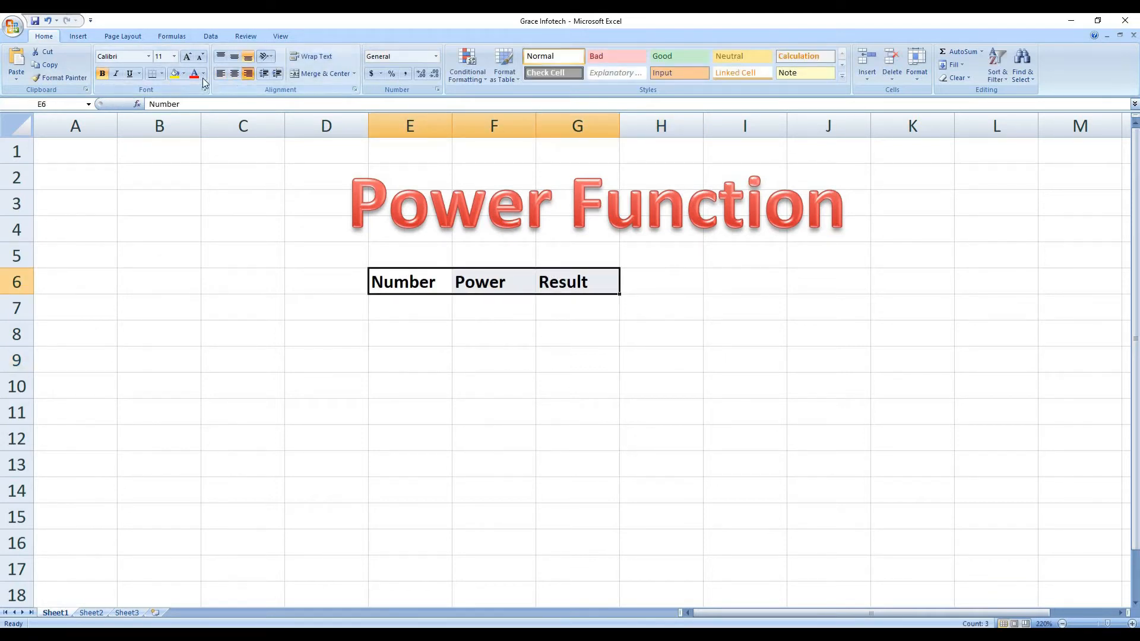
click(181, 73)
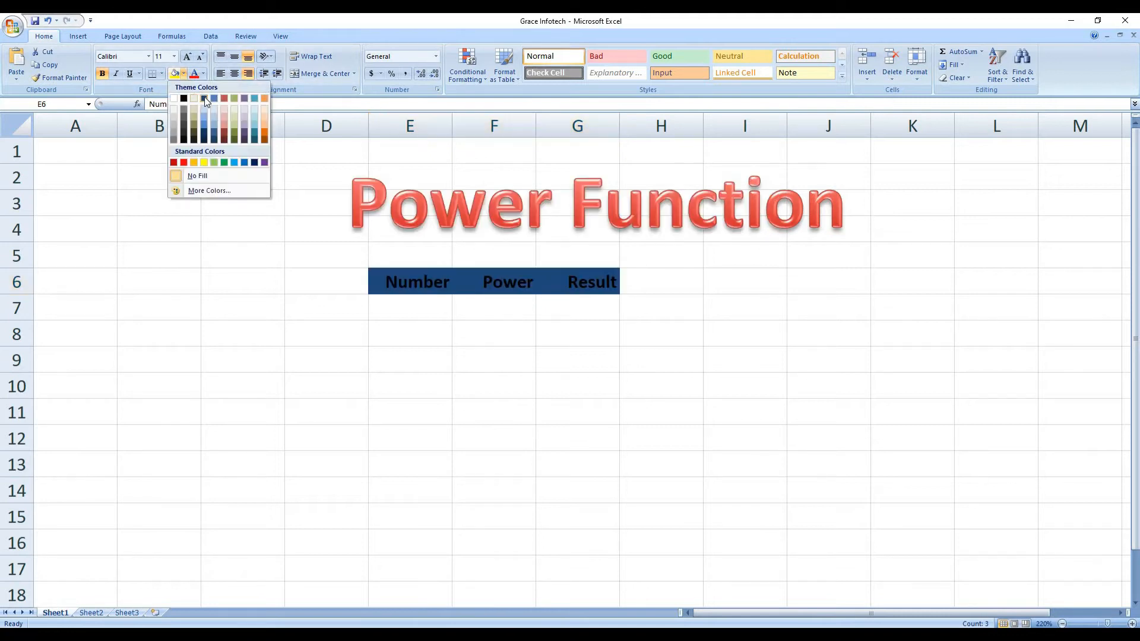
click(198, 97)
click(205, 75)
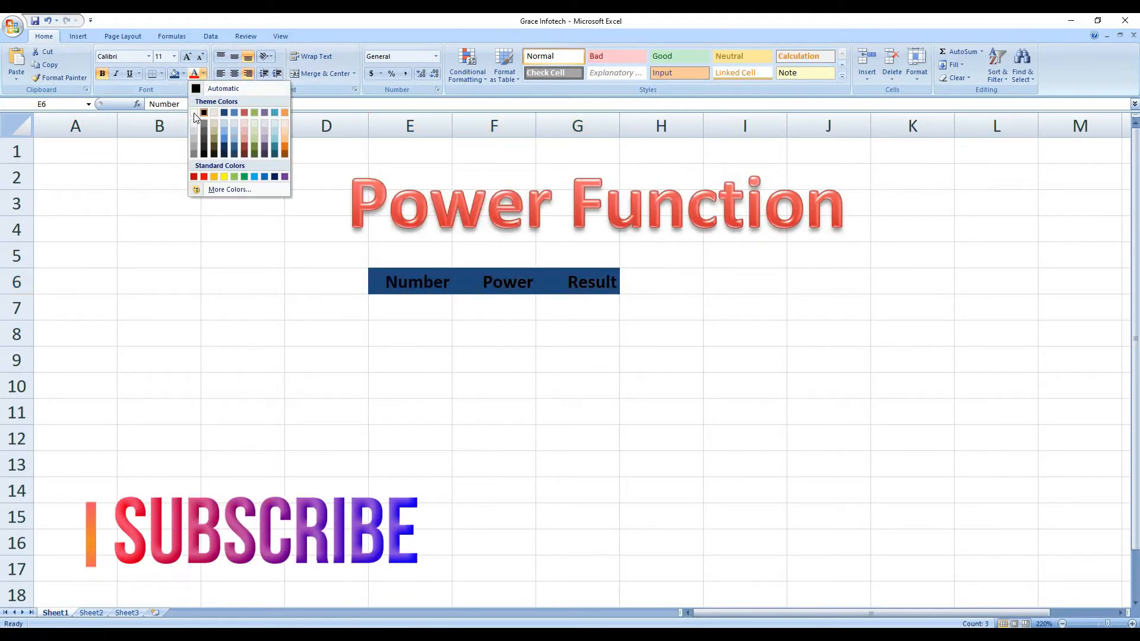
click(197, 117)
Fill the Number column with 2, 5, 6 and 8 in cells E7 to E10
key(Down)
key(Down)
key(Down)
key(Up)
key(Up)
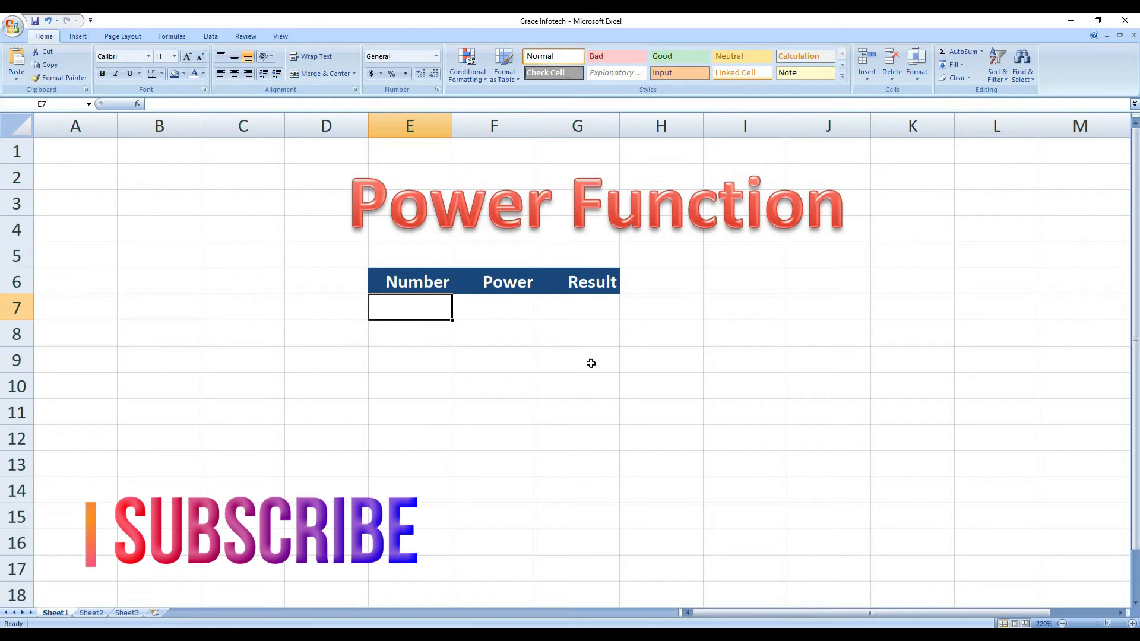
text(2)
key(Return)
text(5)
key(Return)
text(6)
key(Return)
text(8)
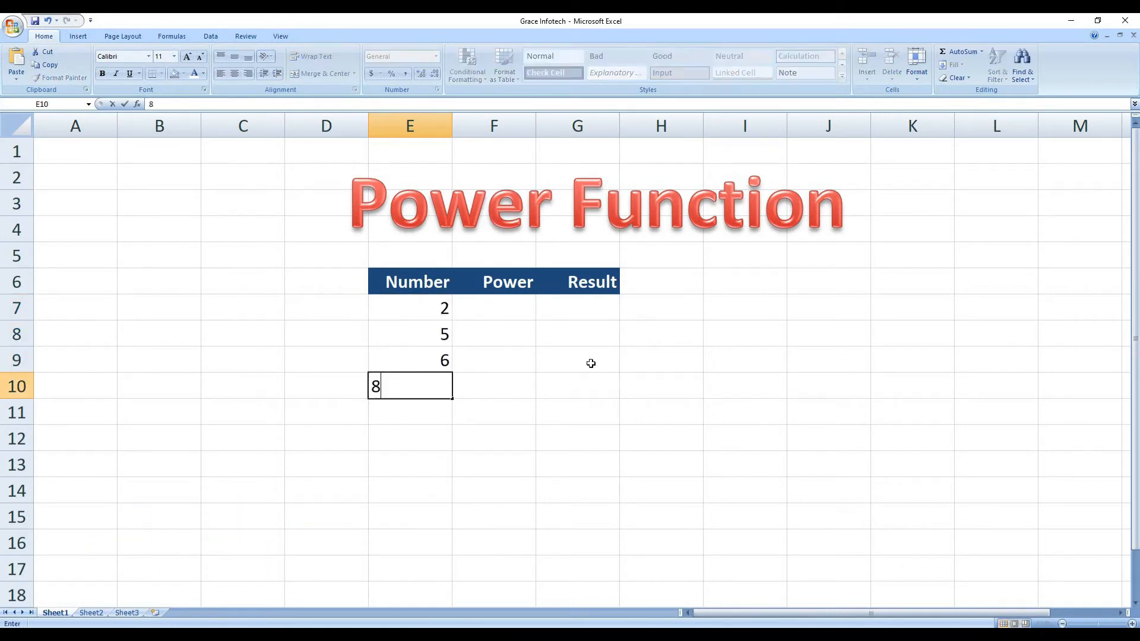
key(Return)
Center the Number, Power and Result headers in E6:G6 horizontally
key(Right)
key(Up)
key(Up)
key(Up)
key(Up)
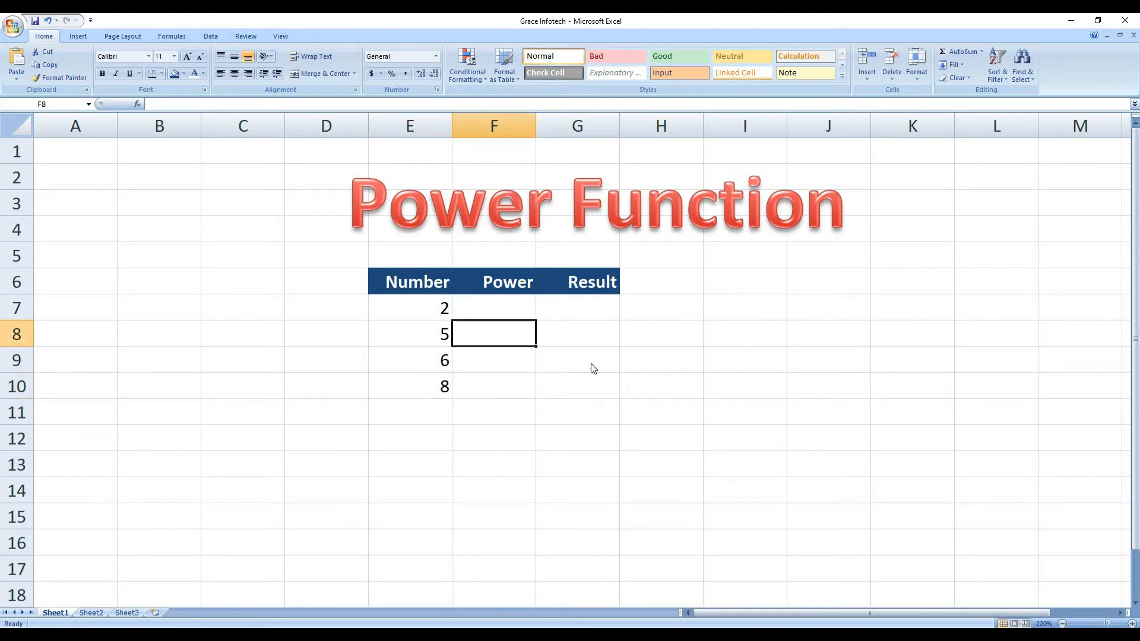
drag(401, 284, 576, 282)
click(235, 73)
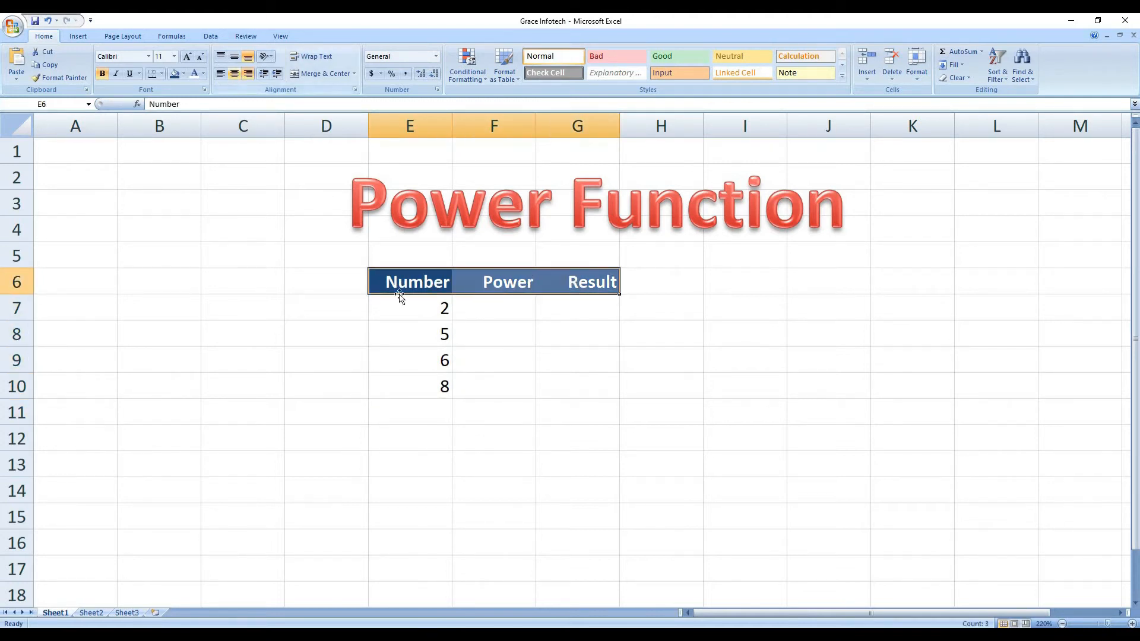
Fill the Power column with 2, 2, 3 and 8 in cells F7 to F10
click(512, 308)
key(Left)
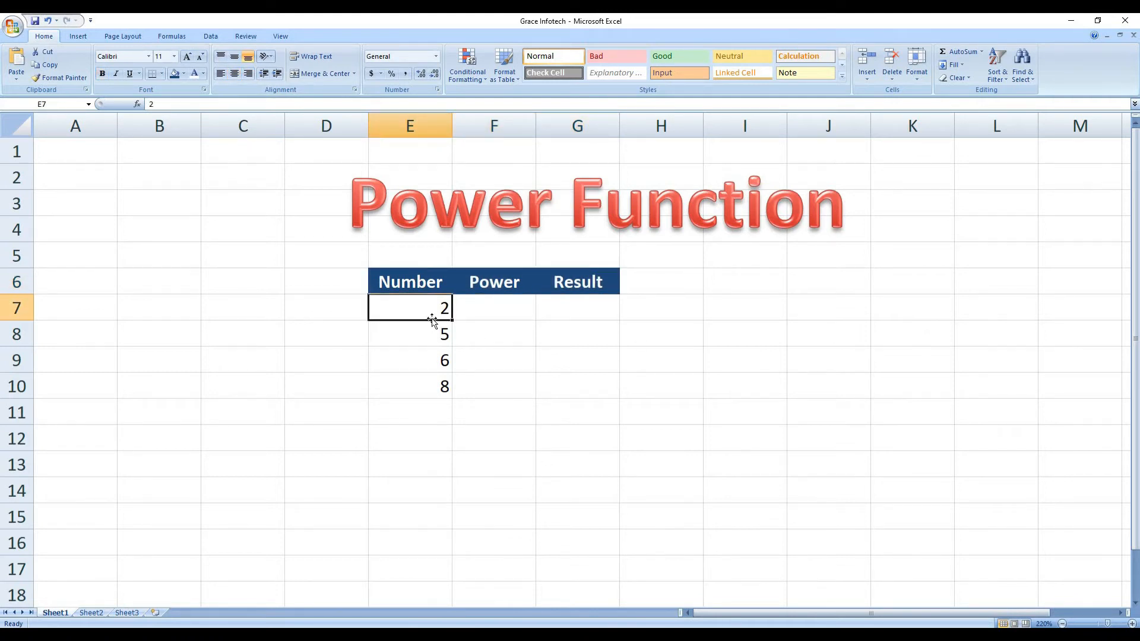
click(521, 311)
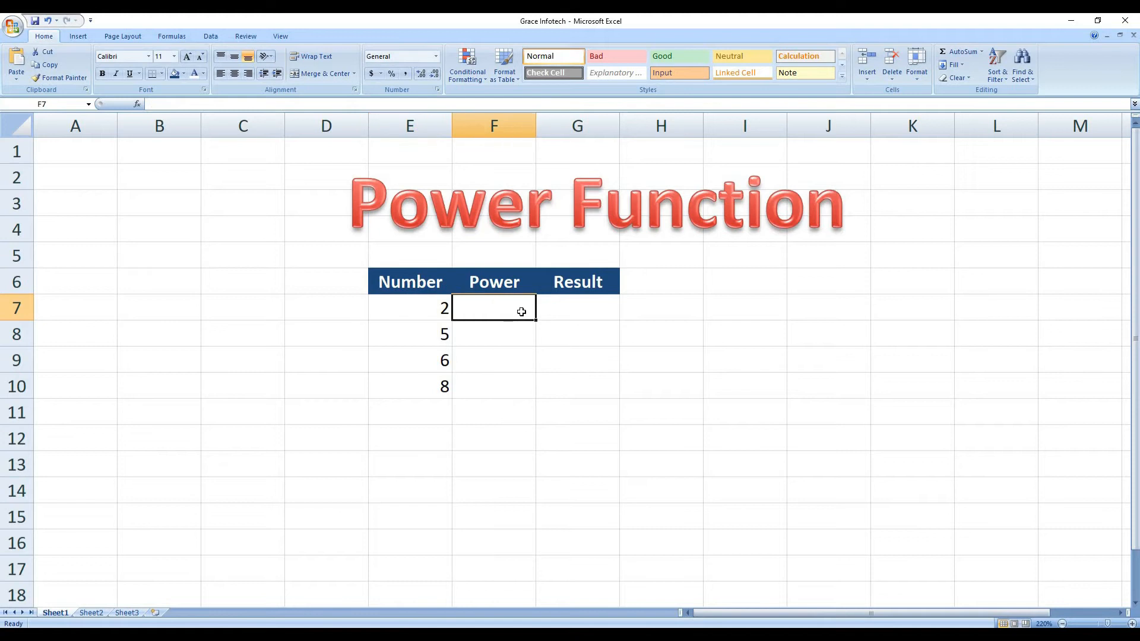
text(2)
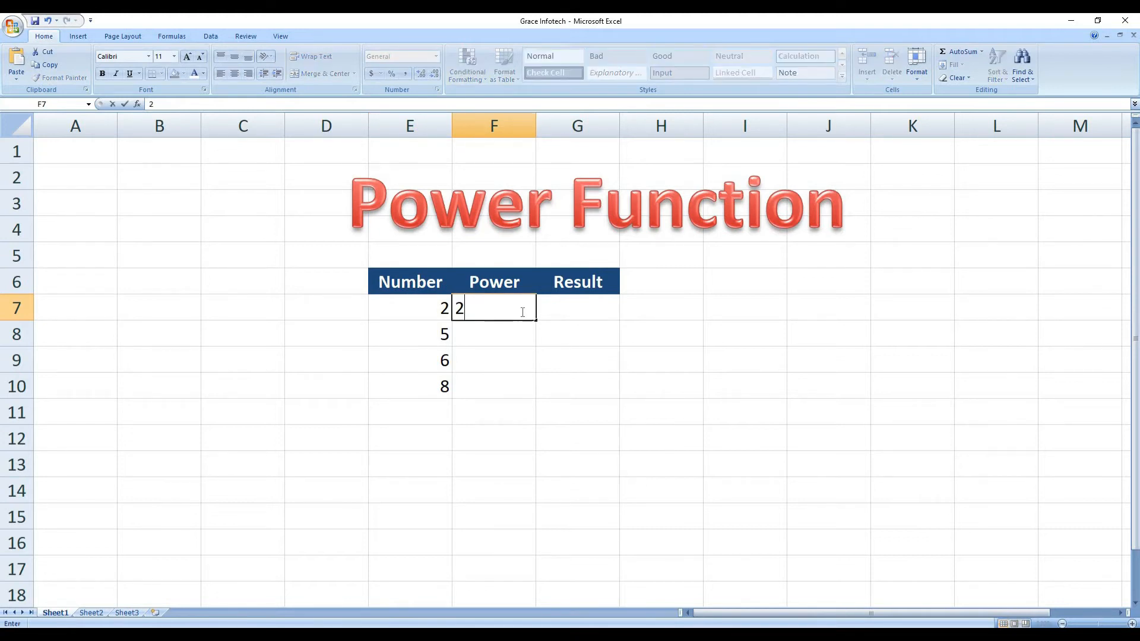
key(Return)
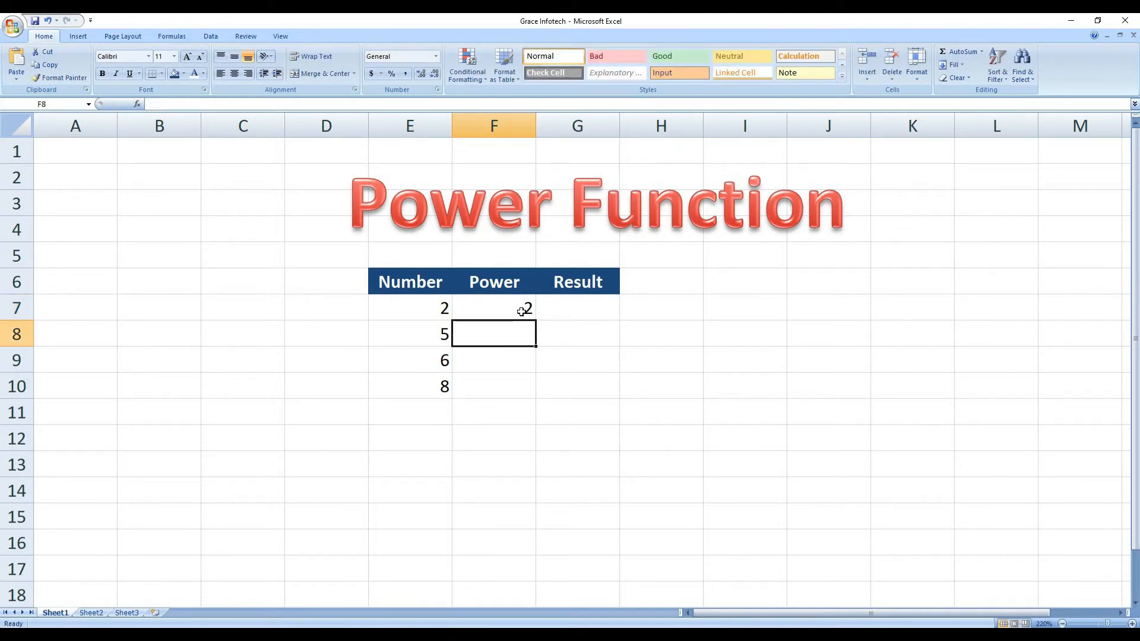
text(2)
key(Return)
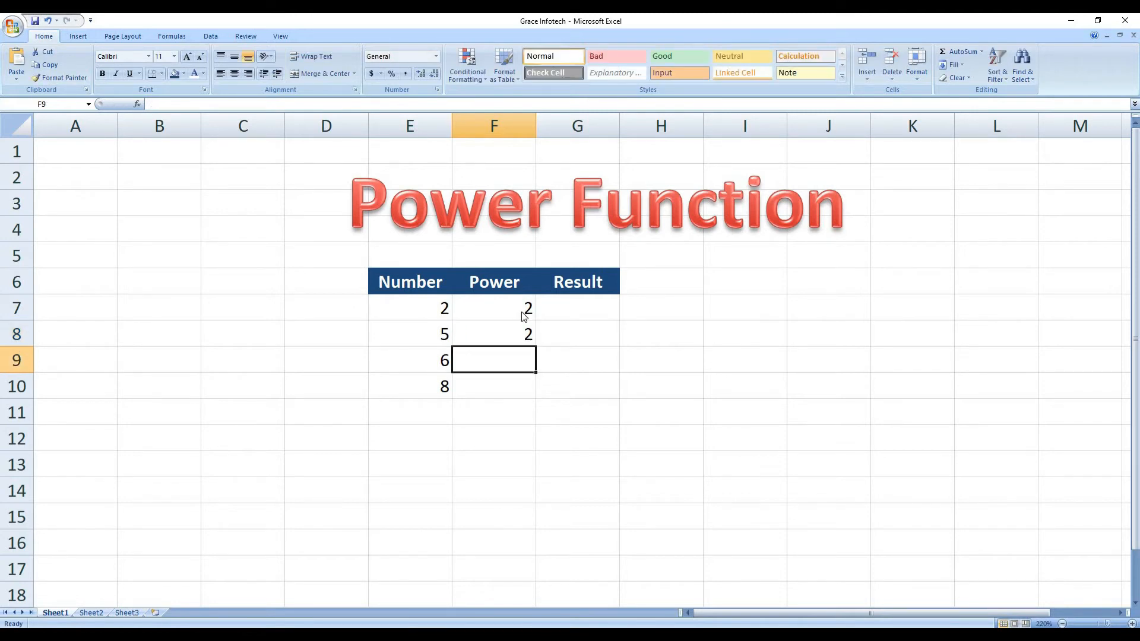
text(3)
key(Return)
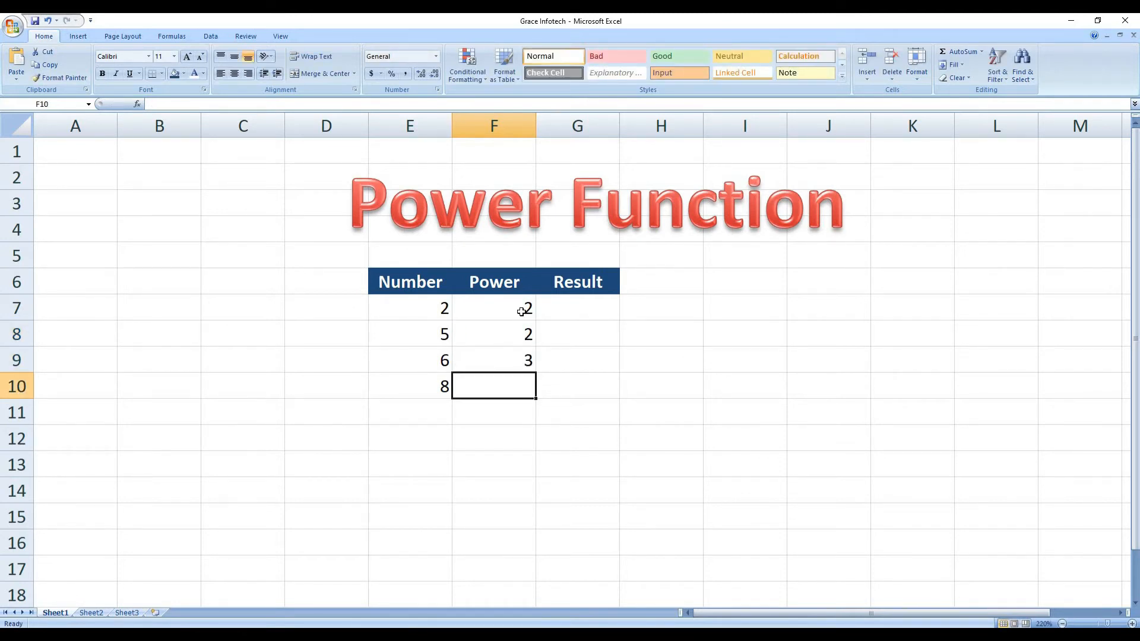
text(8)
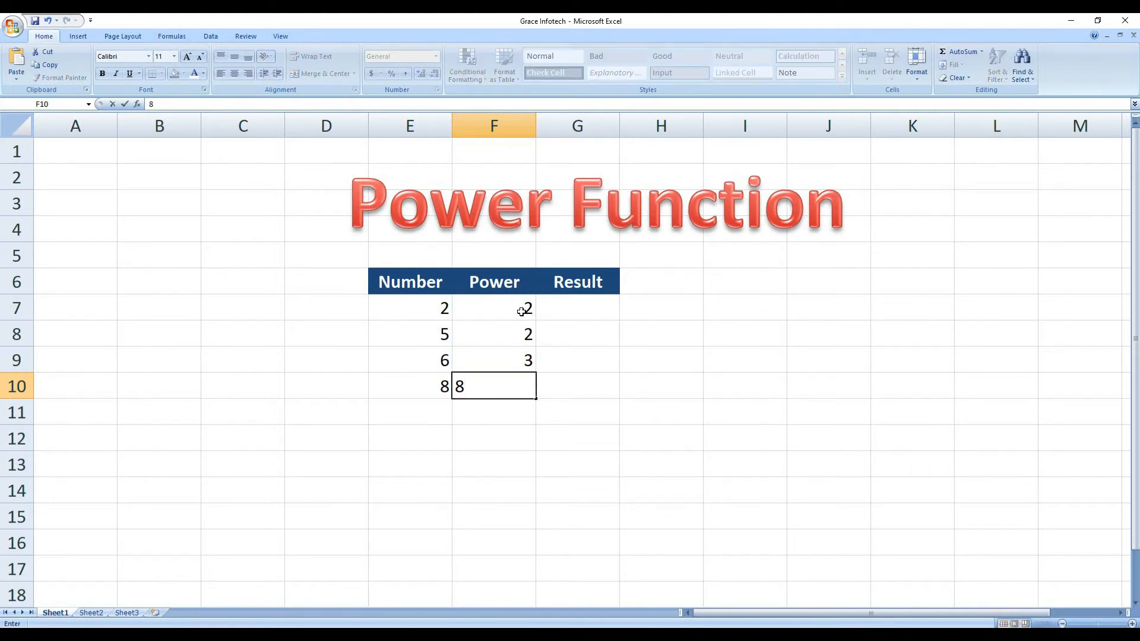
key(Return)
Calculate the first result in G7 with =POWER(E7,F7) and copy the formula down through G10
key(Up)
key(Right)
key(Up)
key(Up)
key(Up)
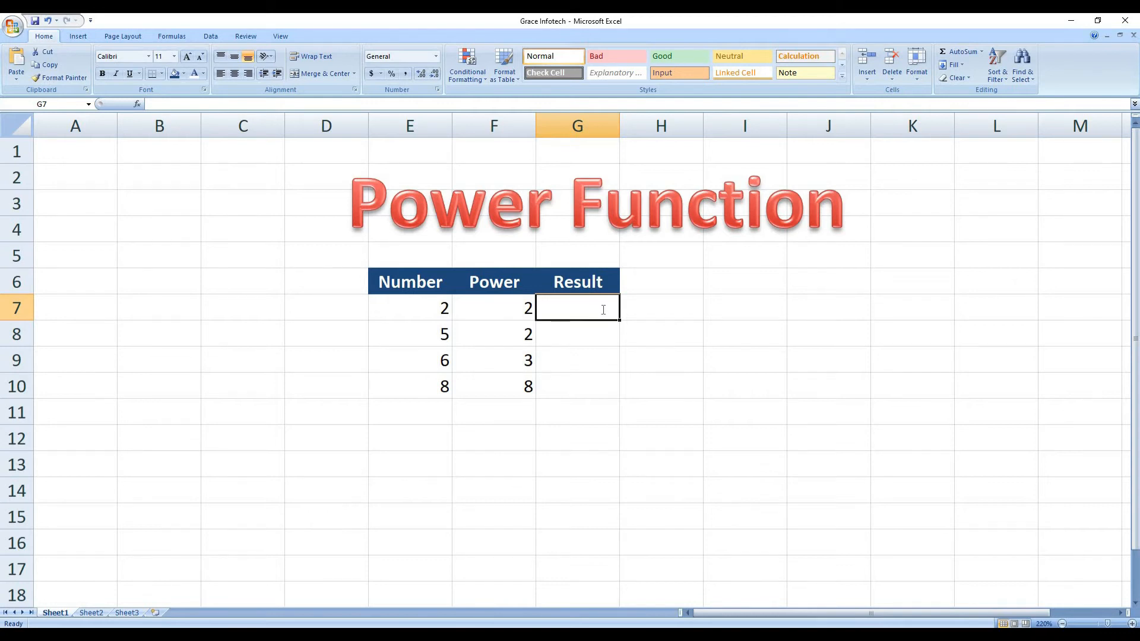
text(=pwe)
key(BackSpace)
key(BackSpace)
text(ower)
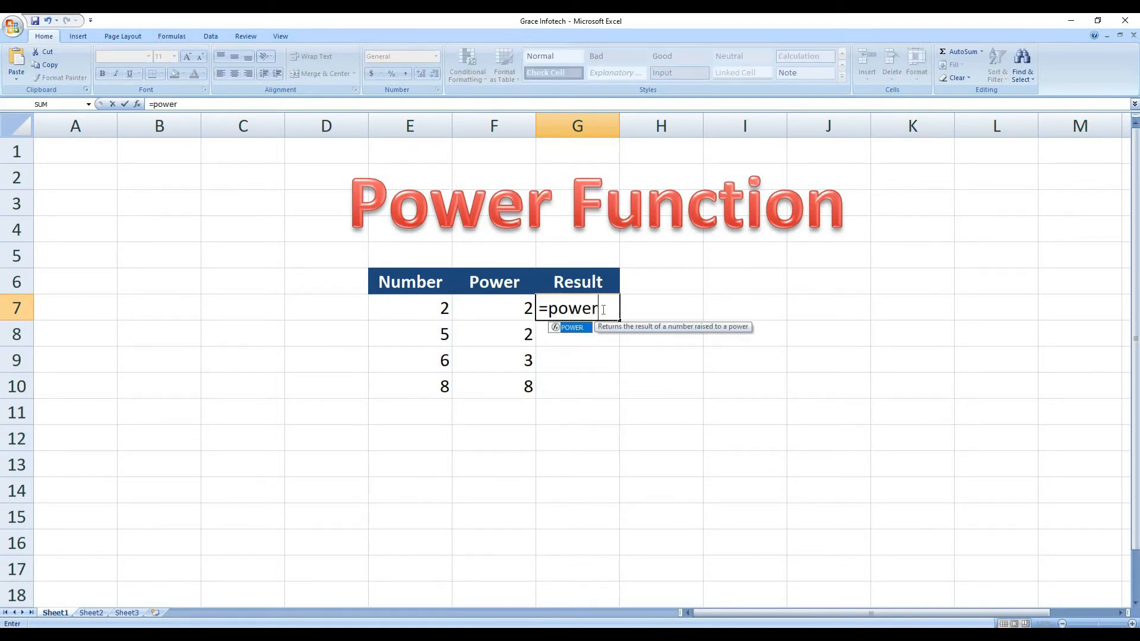
text(()
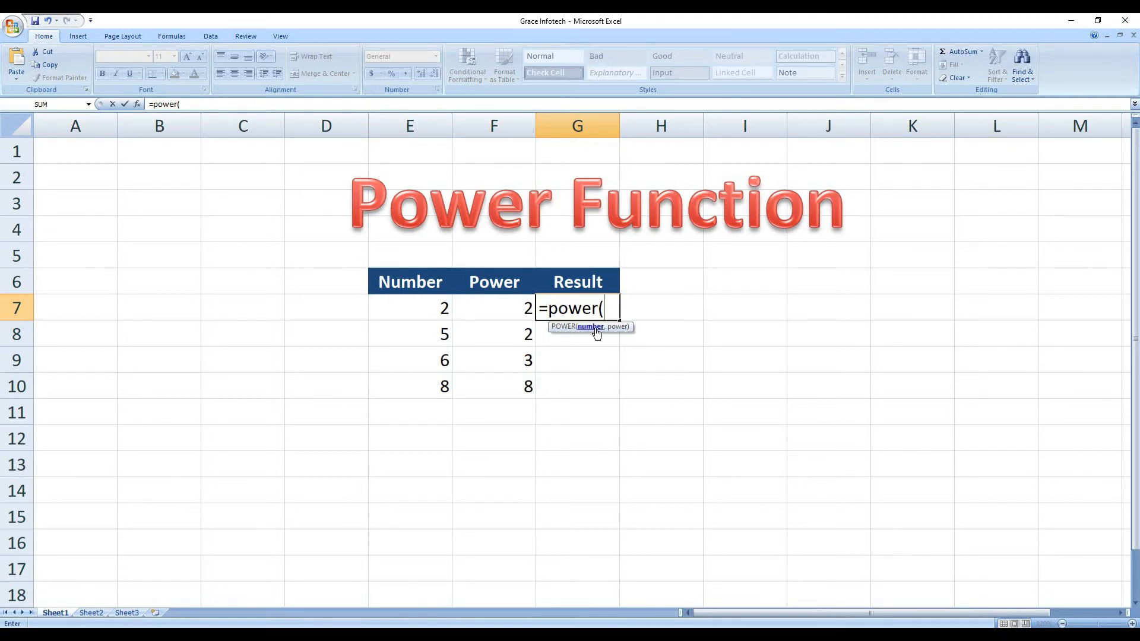
click(423, 311)
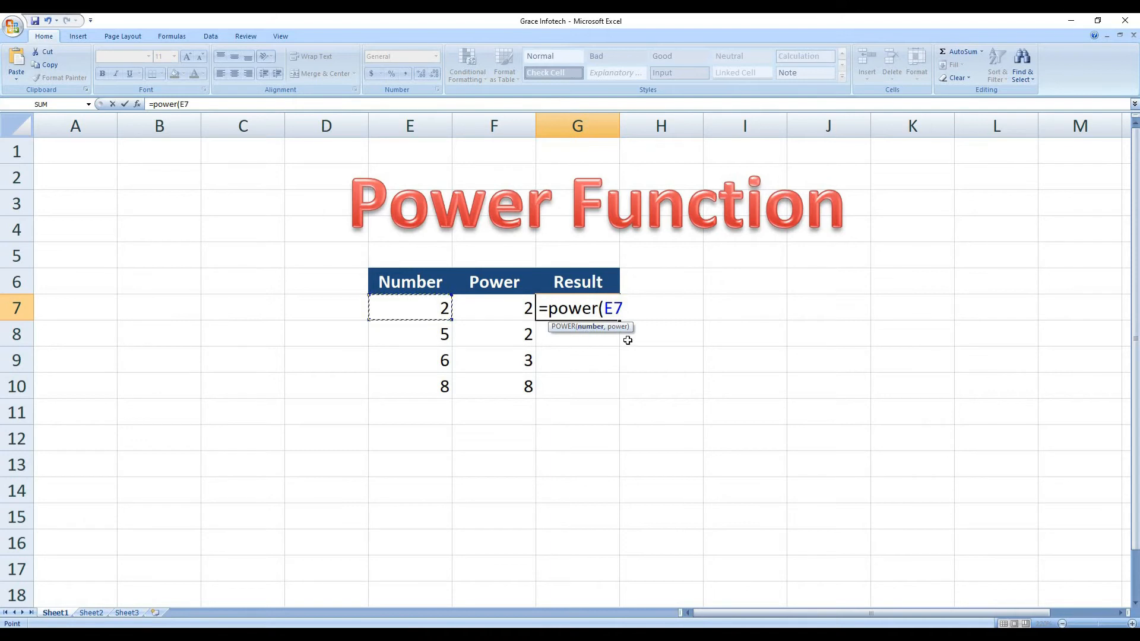
text(,)
click(487, 315)
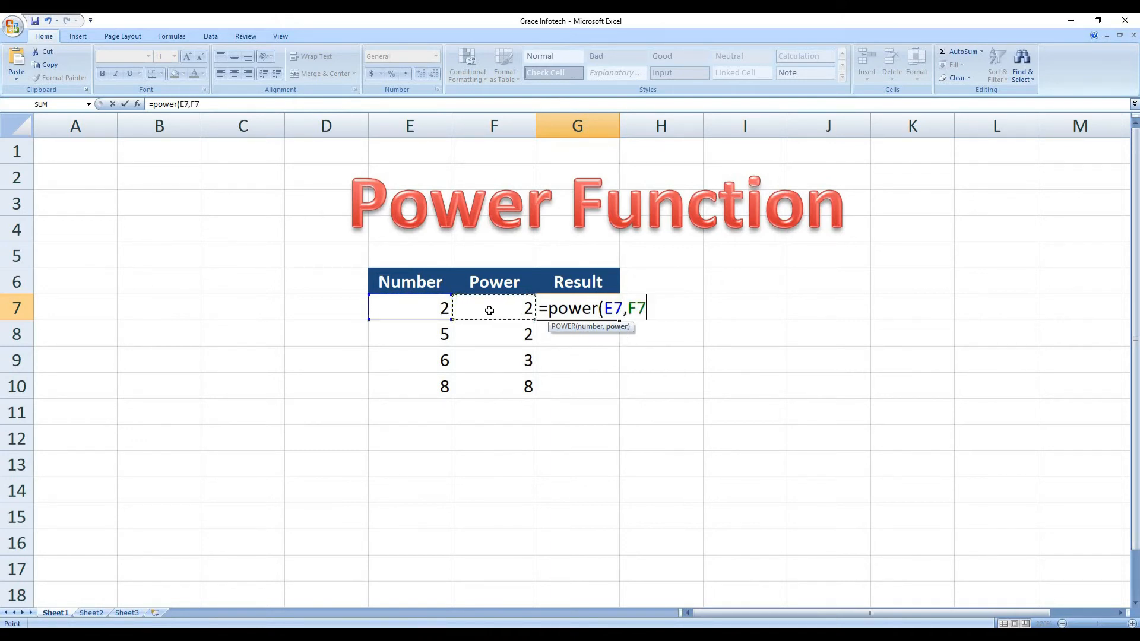
text())
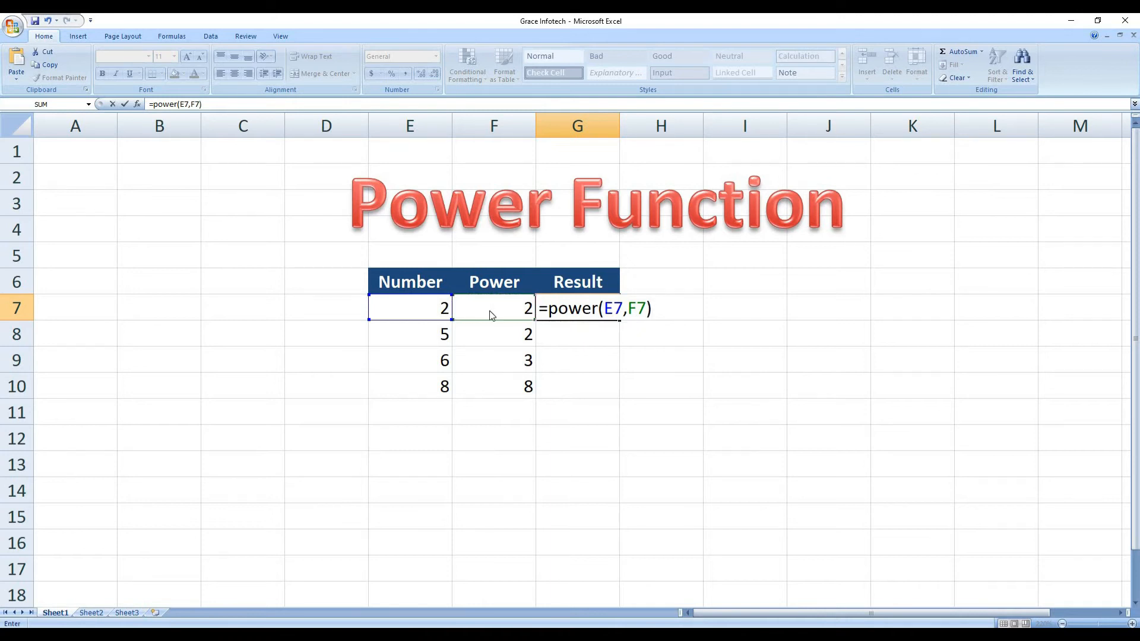
key(Return)
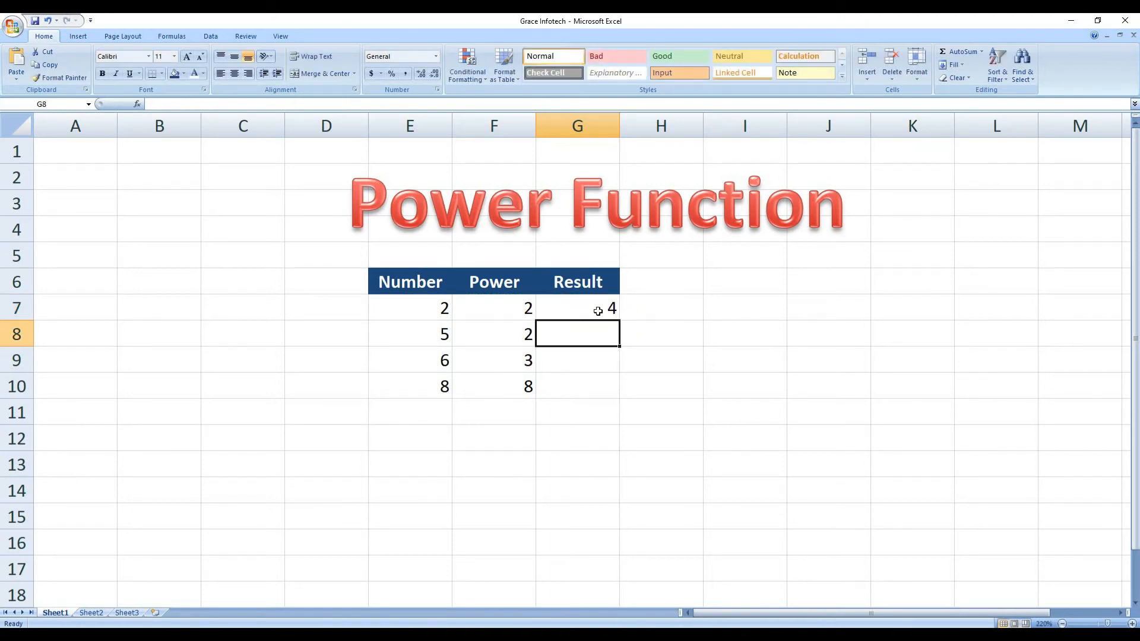
click(595, 308)
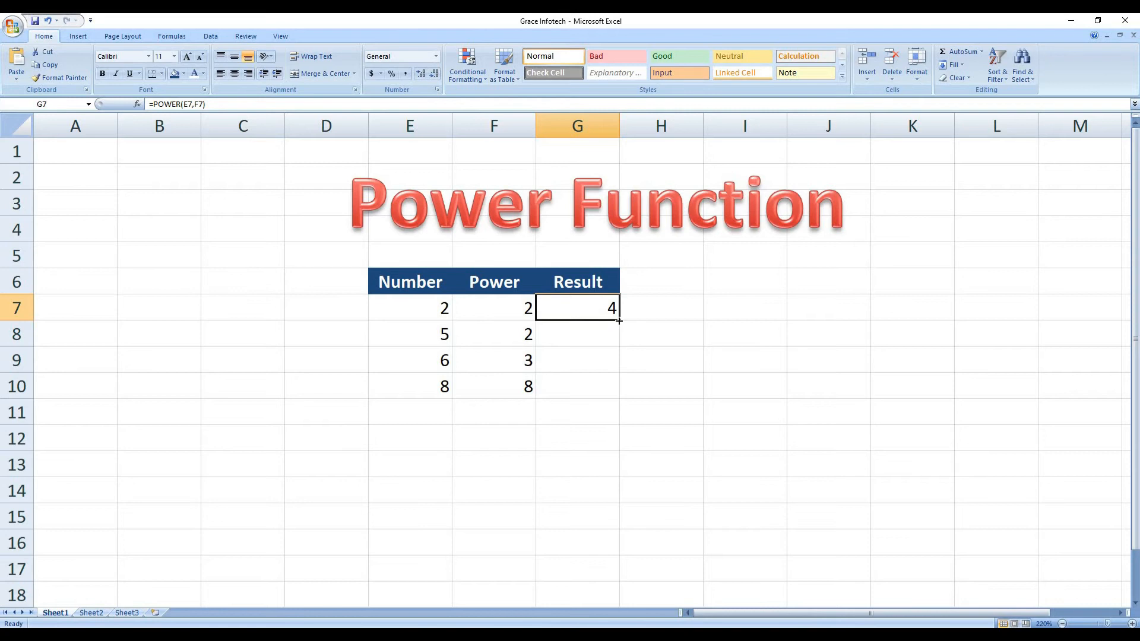
drag(618, 321, 612, 403)
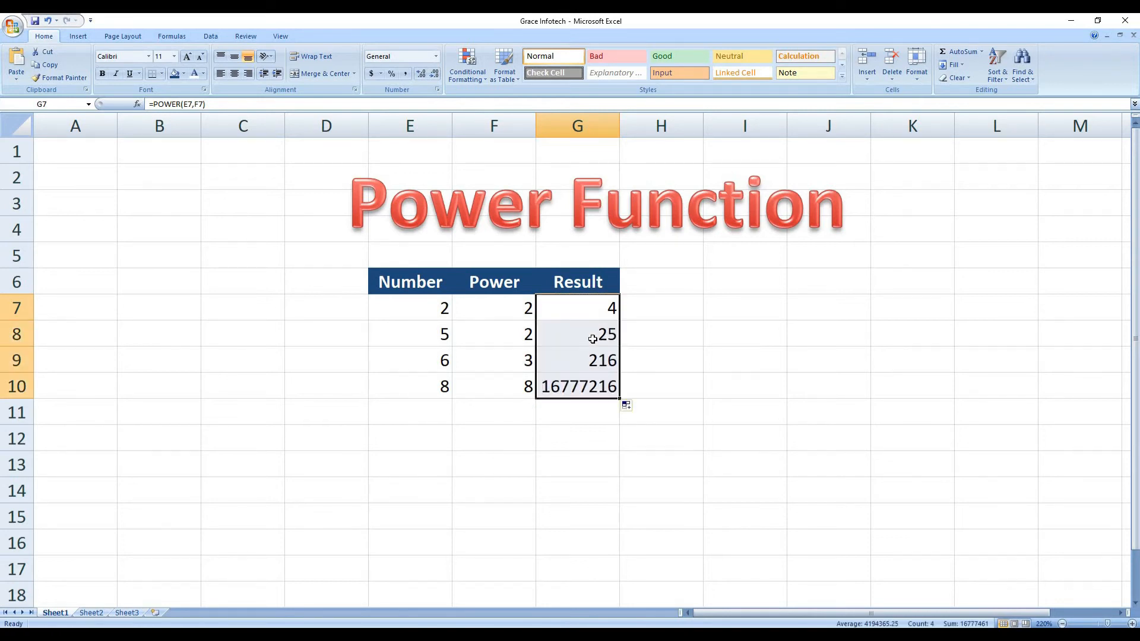
Examine the number, power and result cells in rows 7 to 9 to compare each result with its inputs
click(475, 308)
click(595, 305)
click(434, 337)
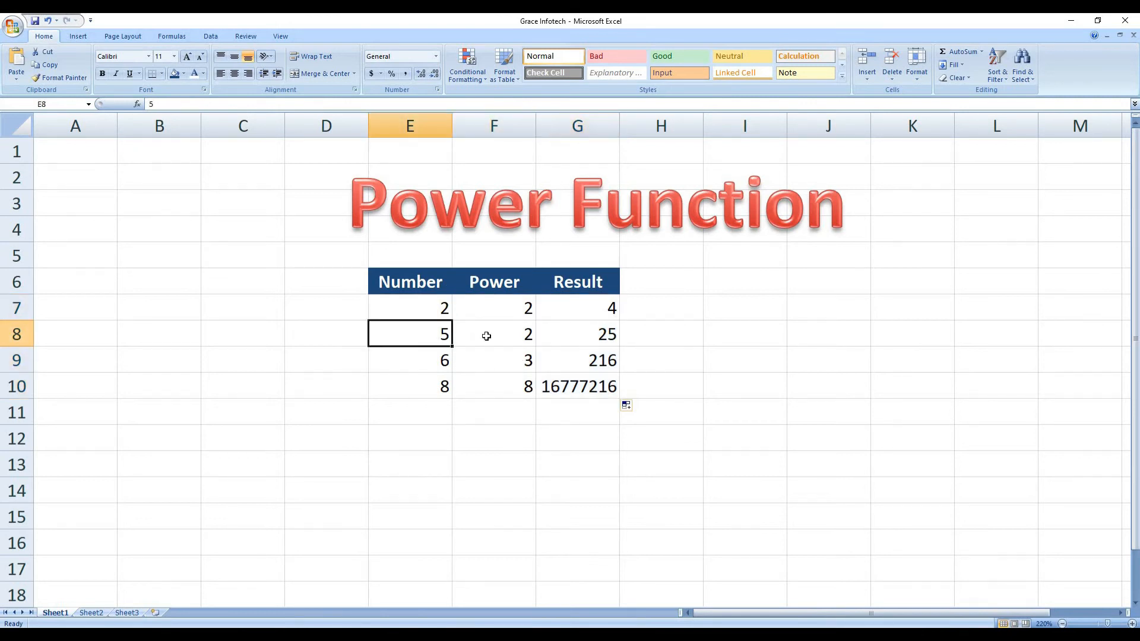
click(516, 336)
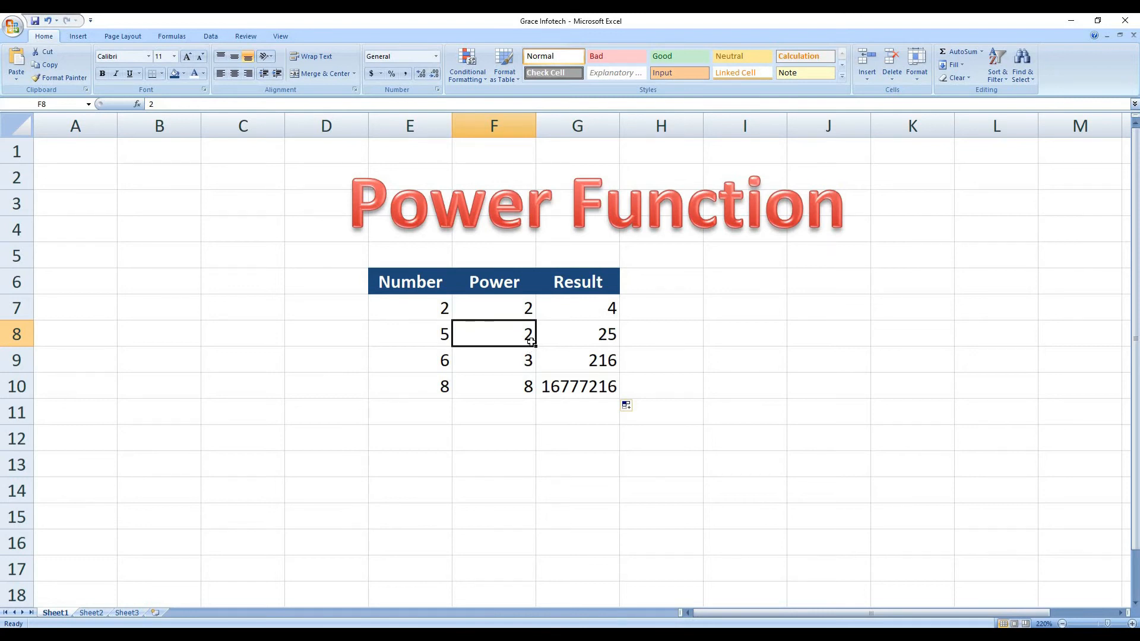
click(593, 340)
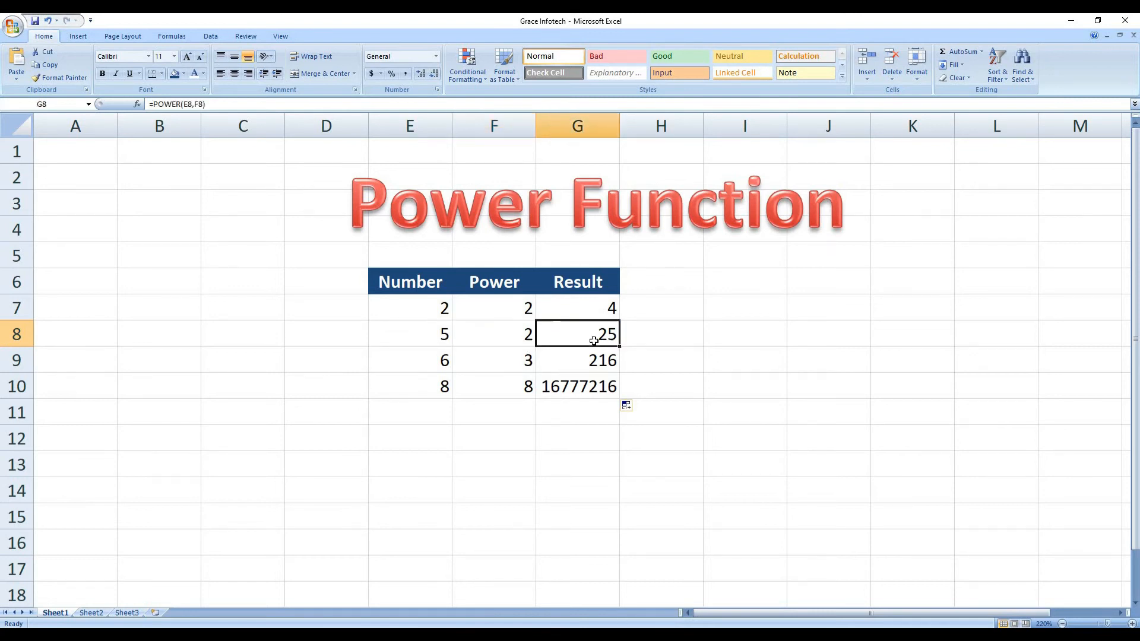
click(444, 367)
click(502, 363)
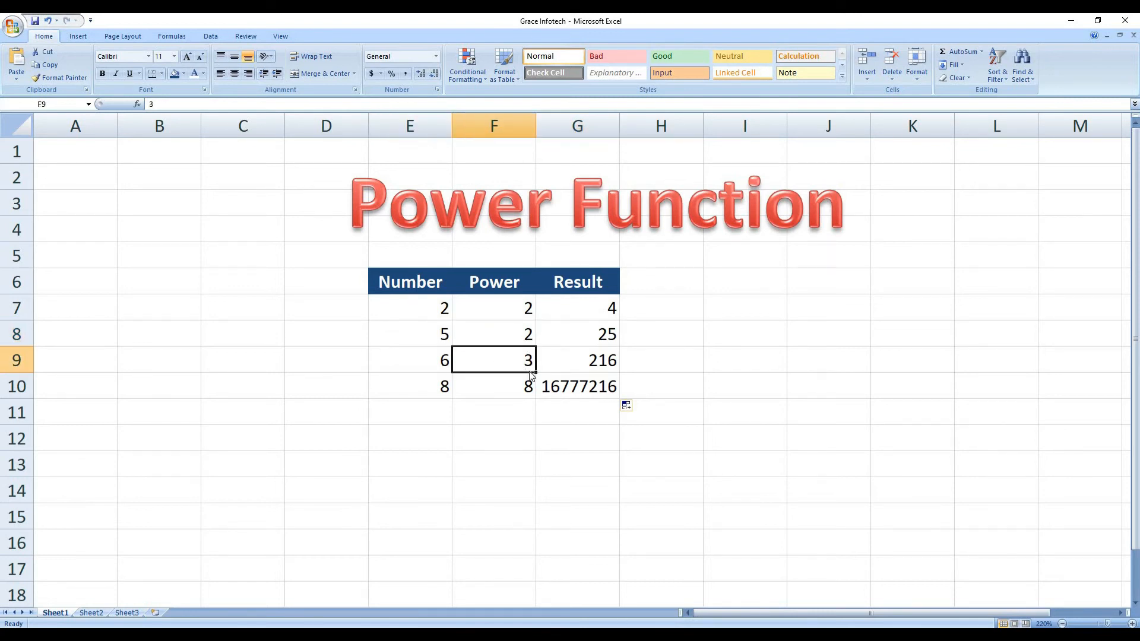
click(564, 364)
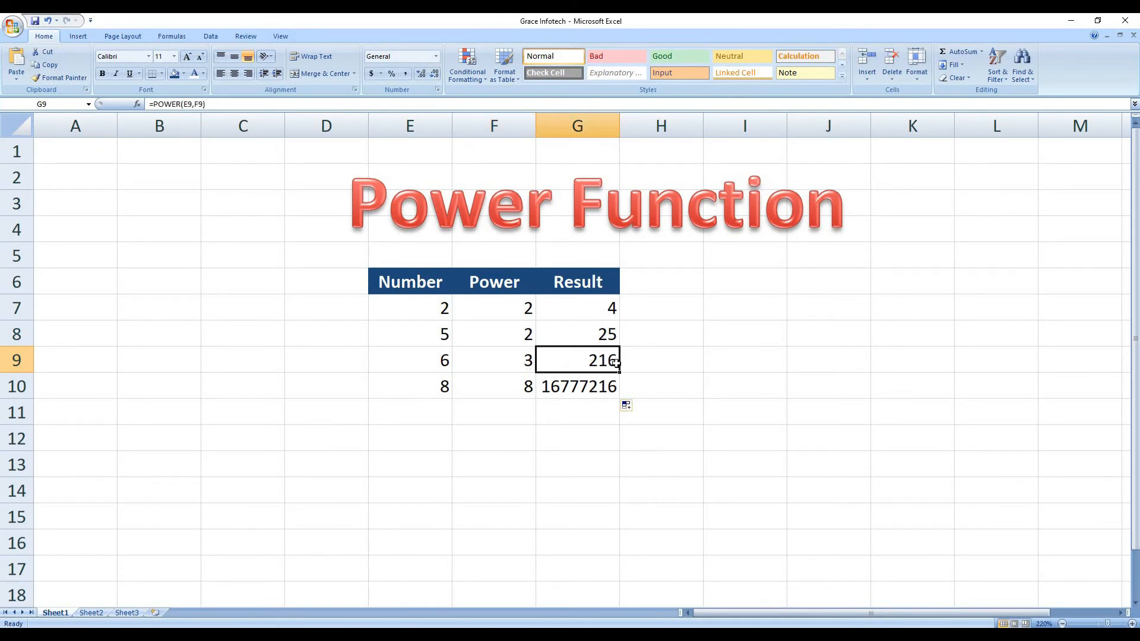
Enter the formula =POWER(3,2) with direct numbers in cell H7 and select that cell again
click(669, 310)
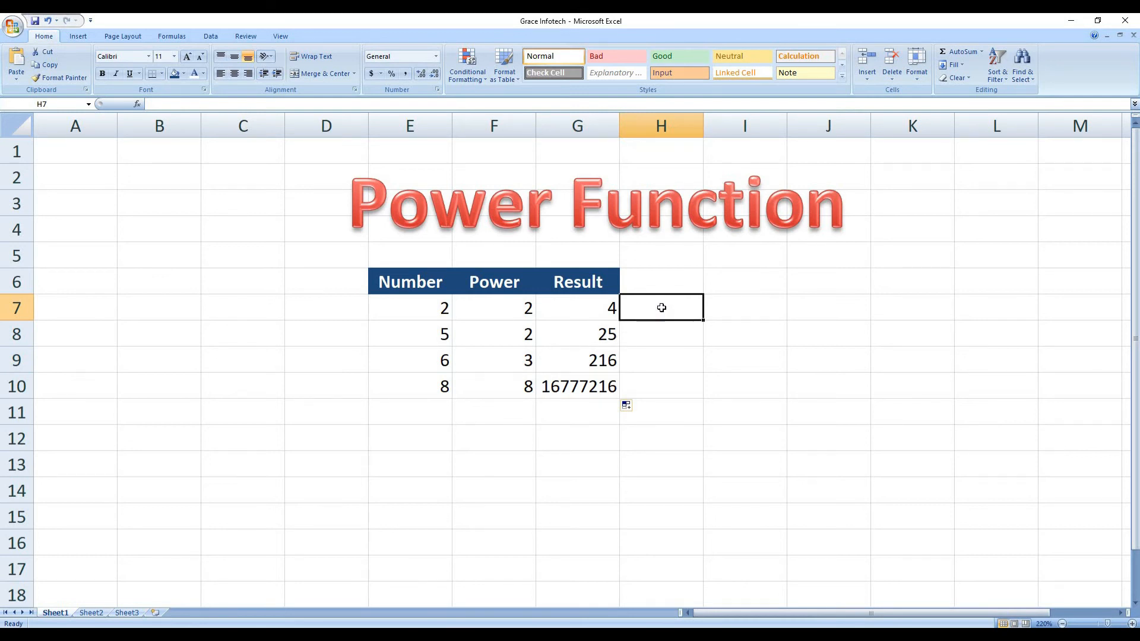
text(=)
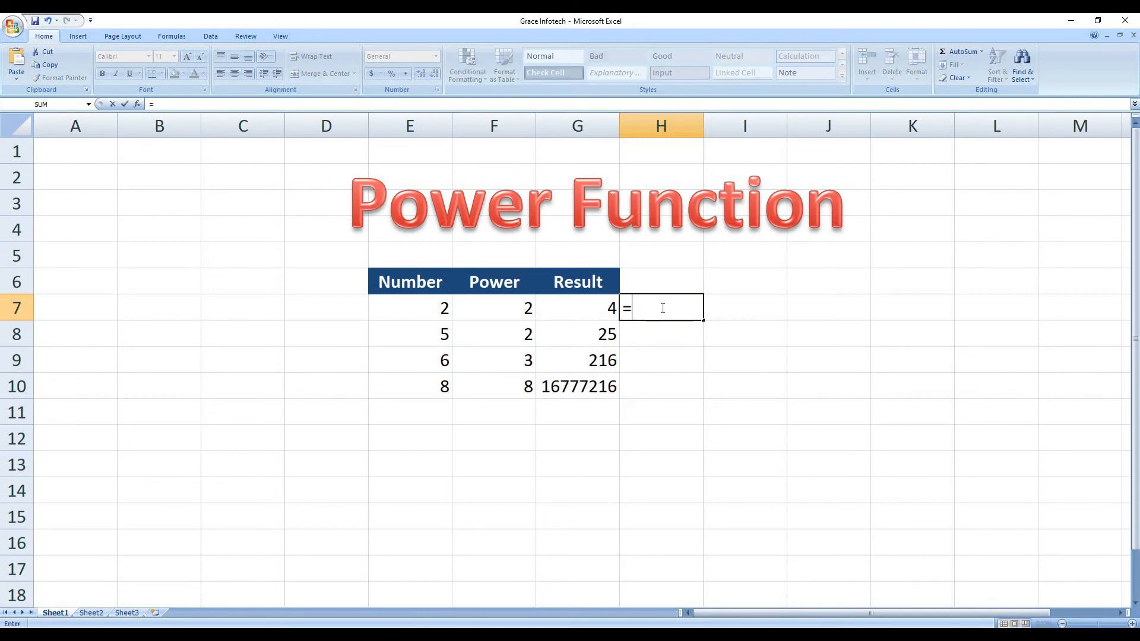
text(powe)
key(BackSpace)
key(BackSpace)
text(ower()
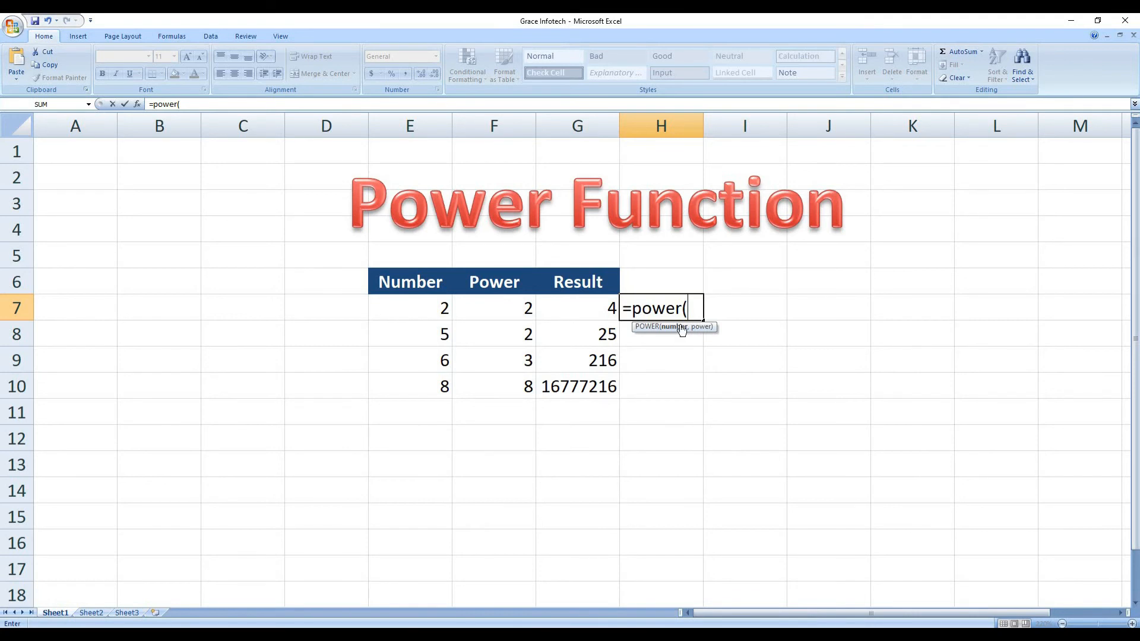
text(3,2))
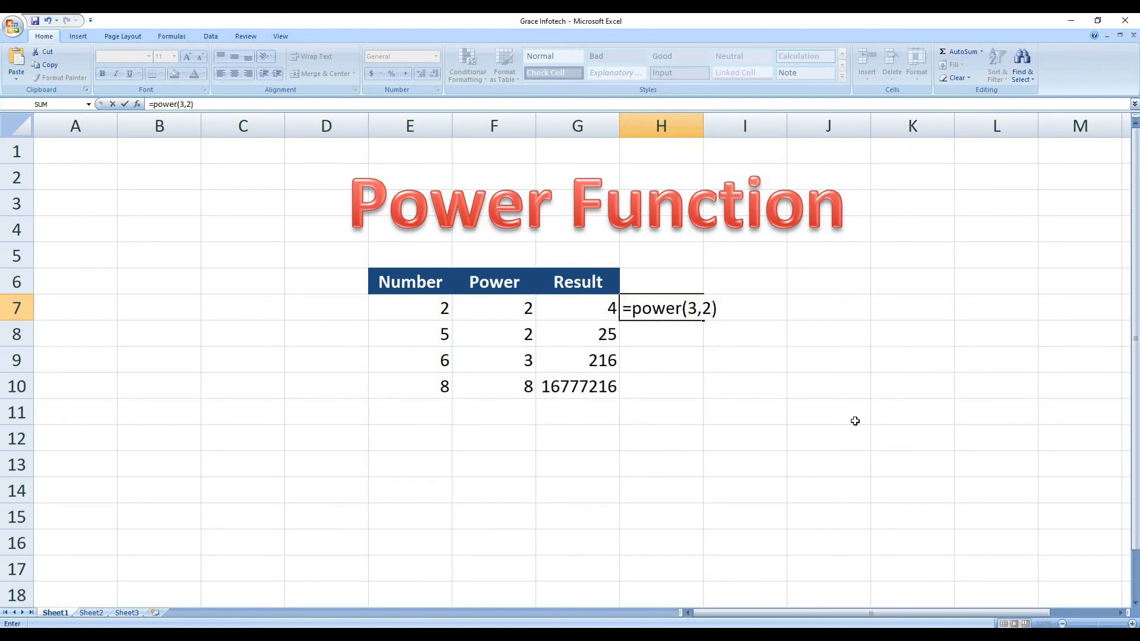
key(Return)
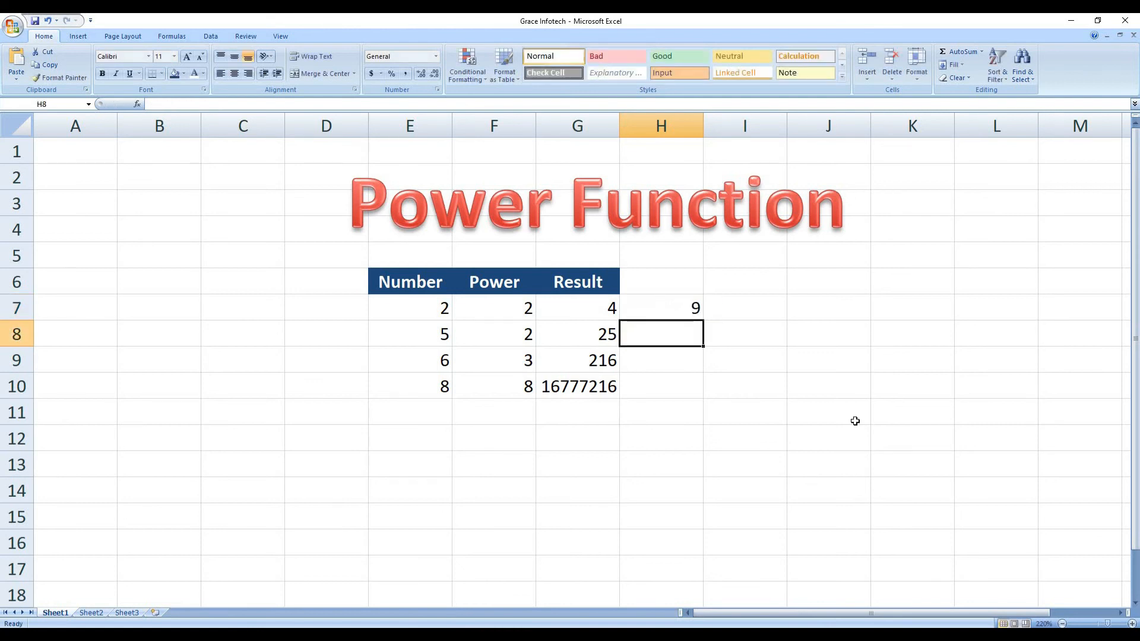
click(683, 309)
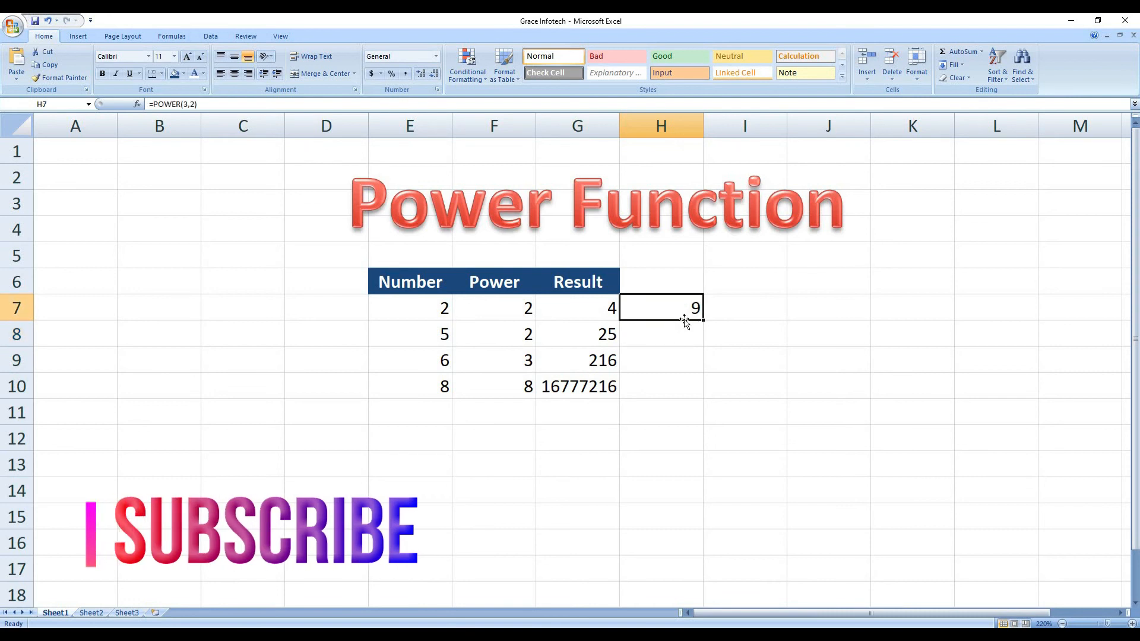